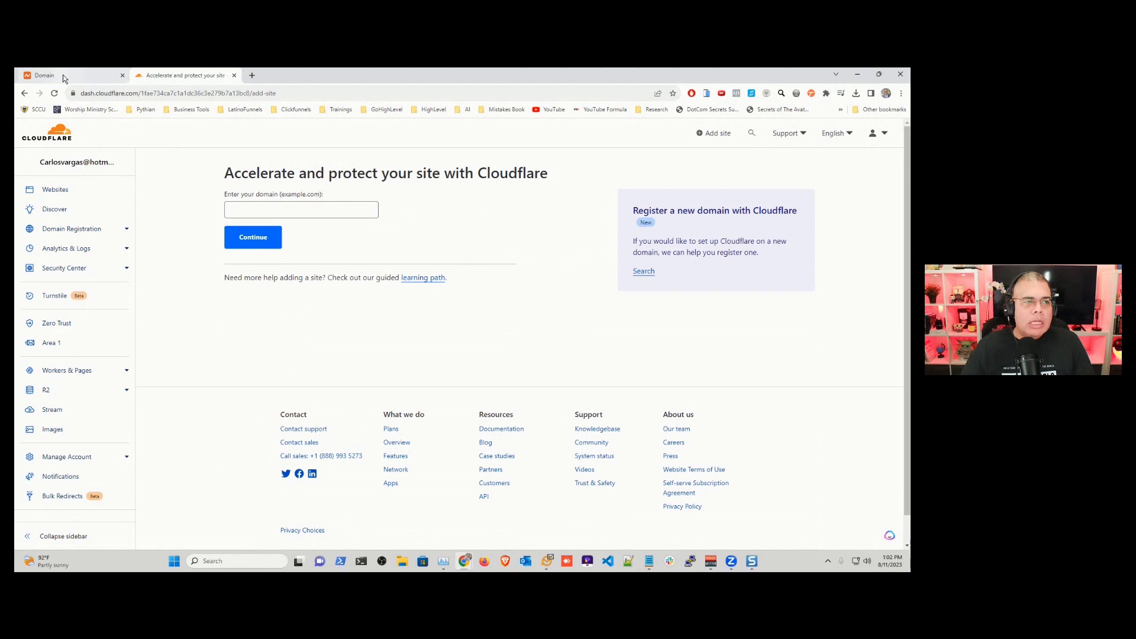
Step: Copy the domain name eleje.es from Namecheap and submit it as a new site in Cloudflare
{"action": "left_click_drag", "start_coordinate": [314, 234], "coordinate": [272, 236]}
{"action": "key", "text": "ctrl+c"}
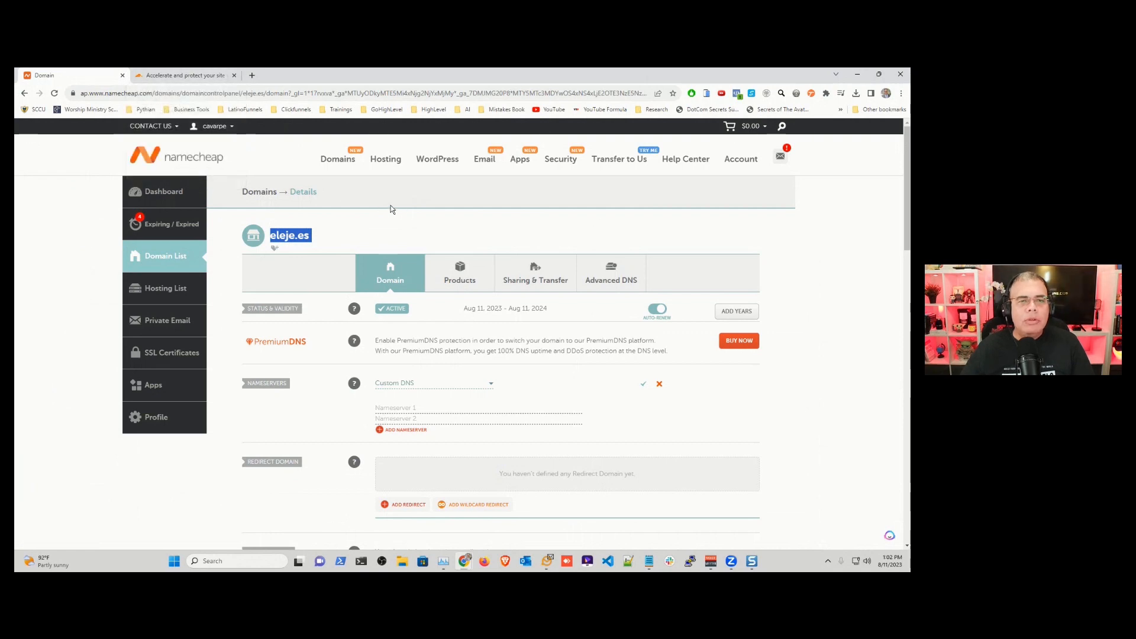
{"action": "left_click", "coordinate": [184, 76]}
{"action": "left_click", "coordinate": [261, 209]}
{"action": "key", "text": "ctrl+v"}
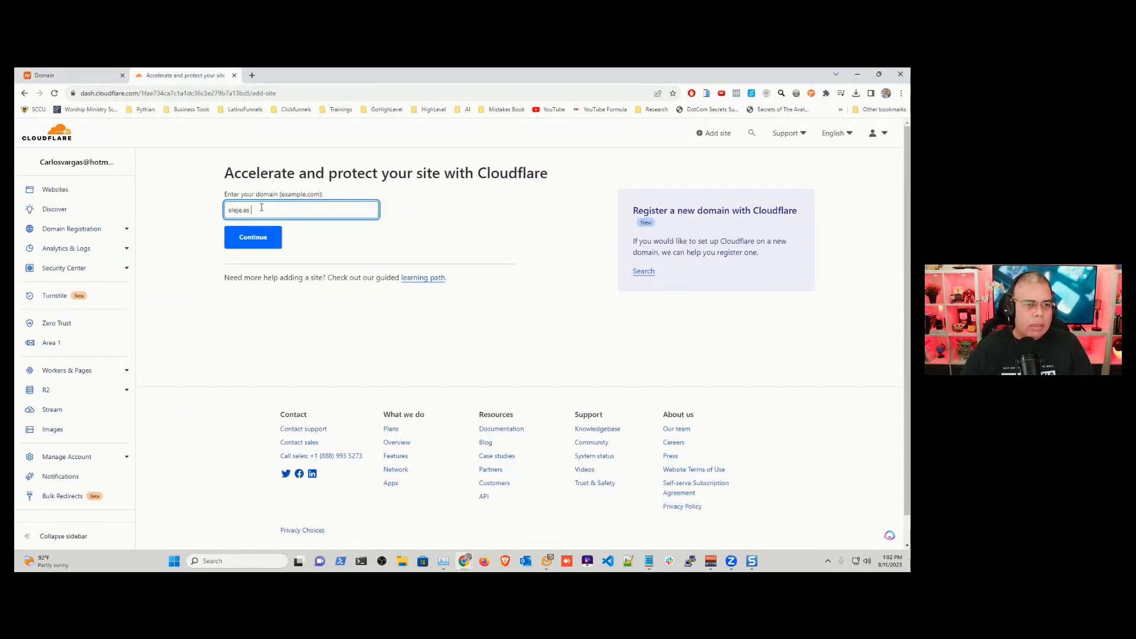
{"action": "left_click", "coordinate": [248, 246]}
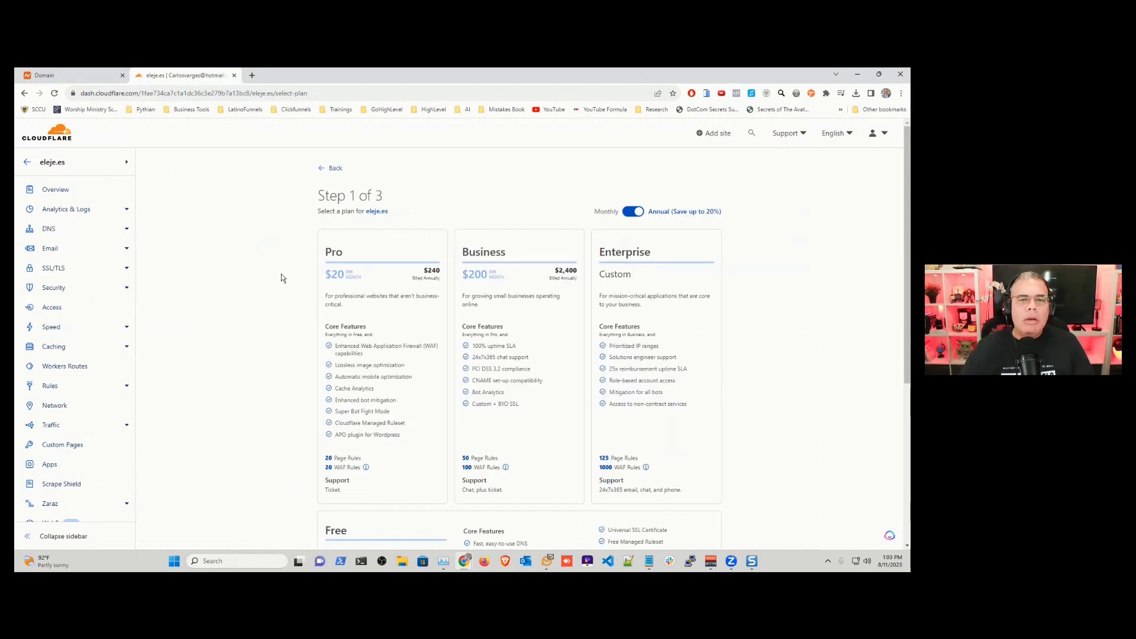
Step: Choose the Free plan for eleje.es and continue the site setup
{"action": "scroll", "coordinate": [290, 278], "scroll_direction": "down", "scroll_amount": 4}
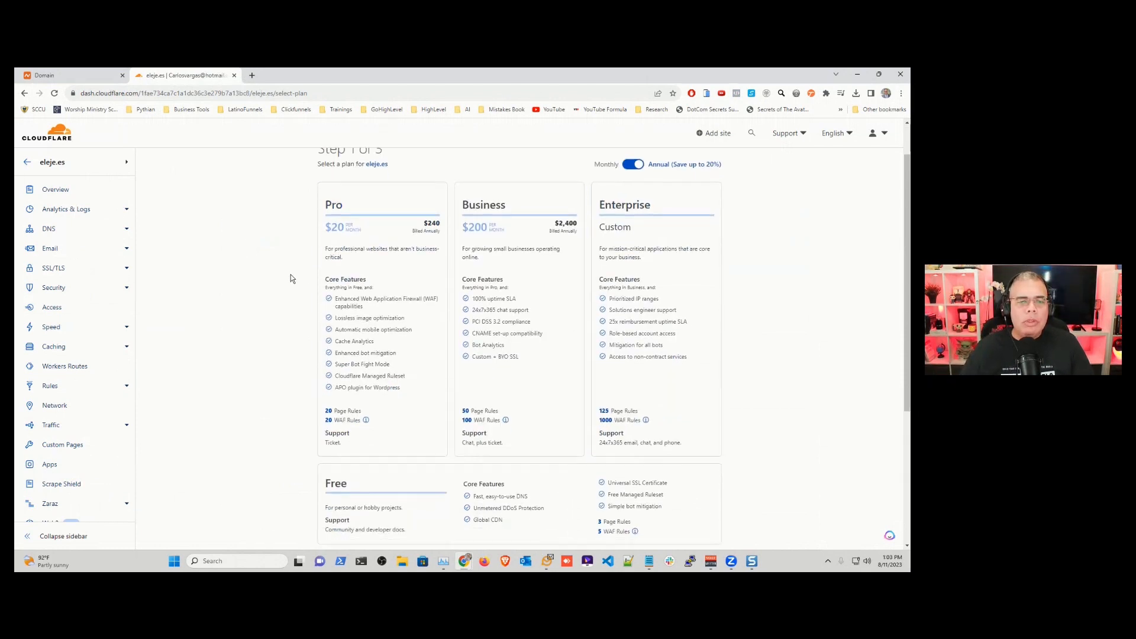
{"action": "left_click", "coordinate": [392, 337]}
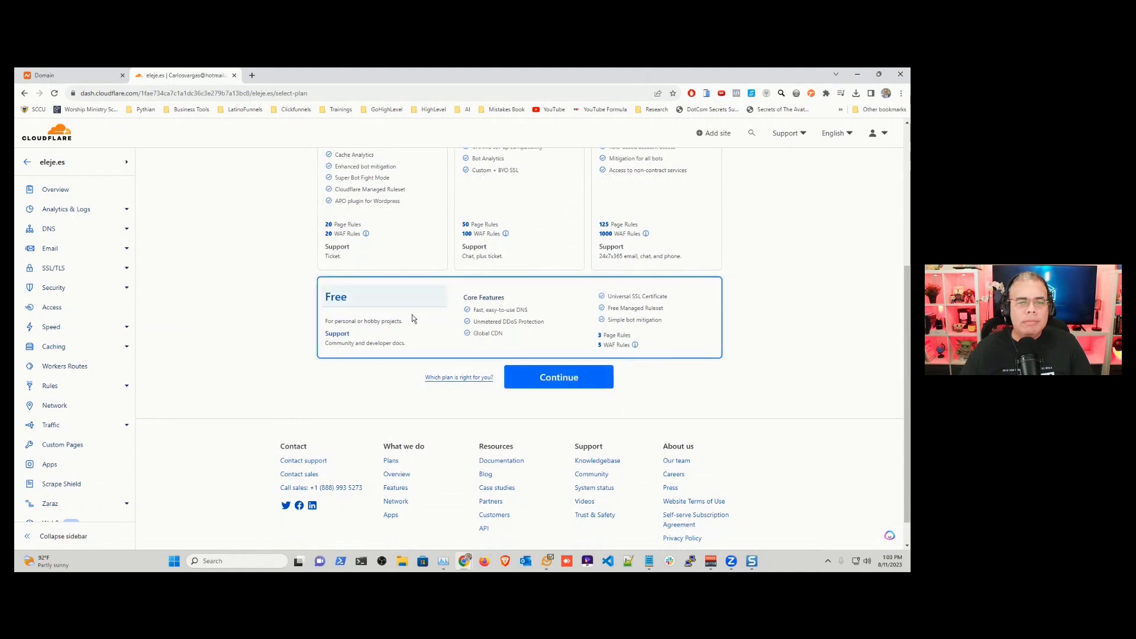
{"action": "left_click", "coordinate": [573, 379]}
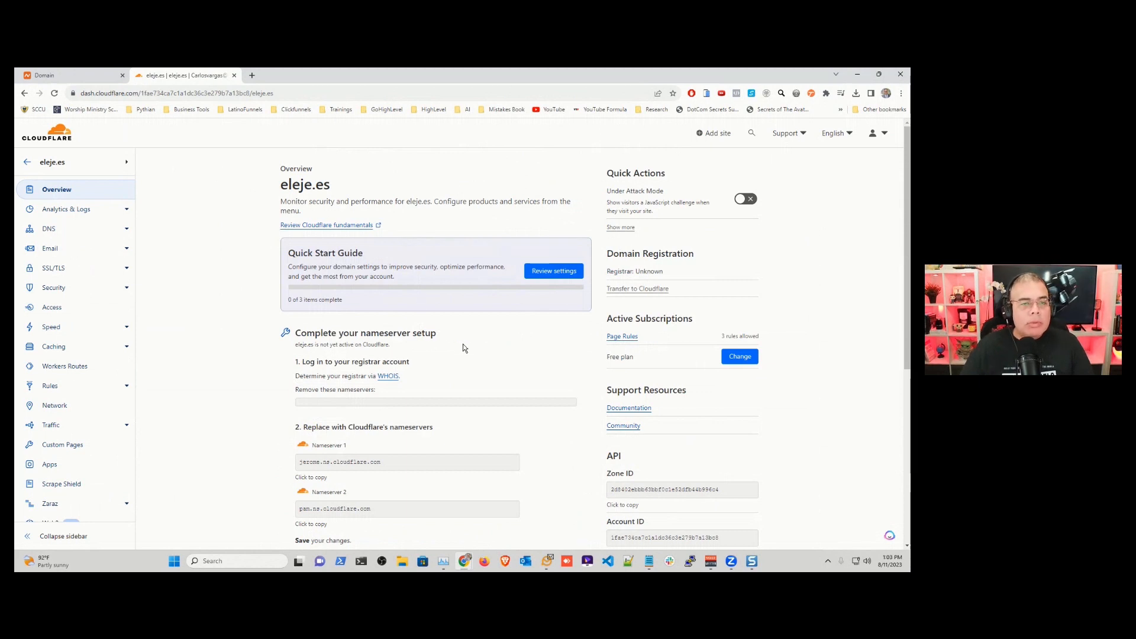
Step: Copy jerome.ns.cloudflare.com from Cloudflare into Nameserver 1 of eleje.es's custom DNS in Namecheap
{"action": "scroll", "coordinate": [463, 348], "scroll_direction": "down", "scroll_amount": 3}
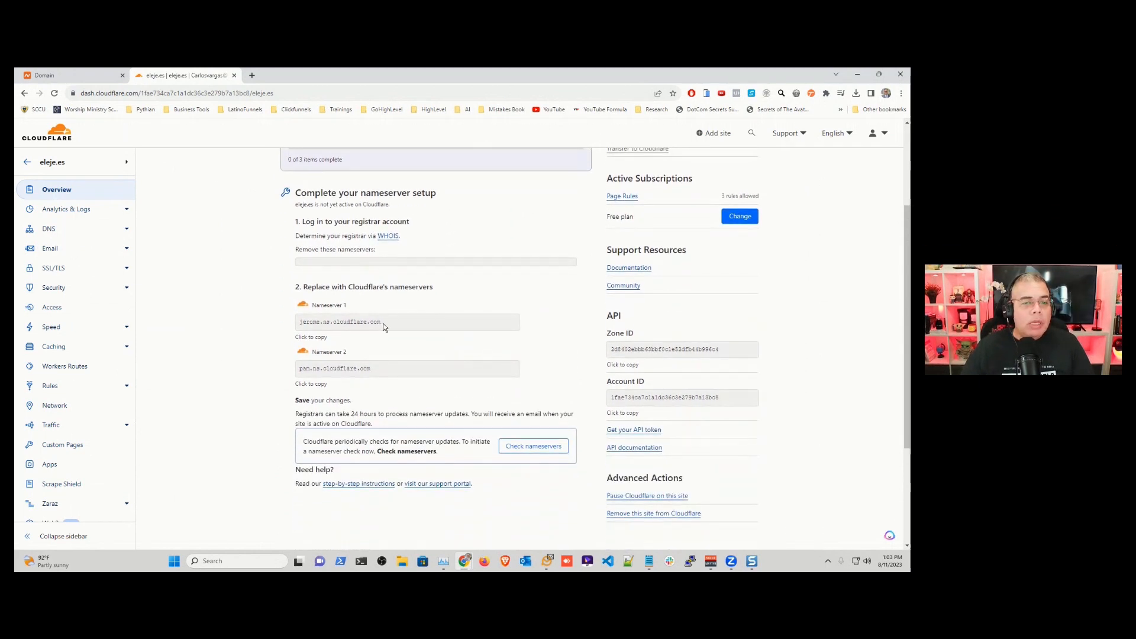
{"action": "left_click_drag", "start_coordinate": [382, 321], "coordinate": [297, 328]}
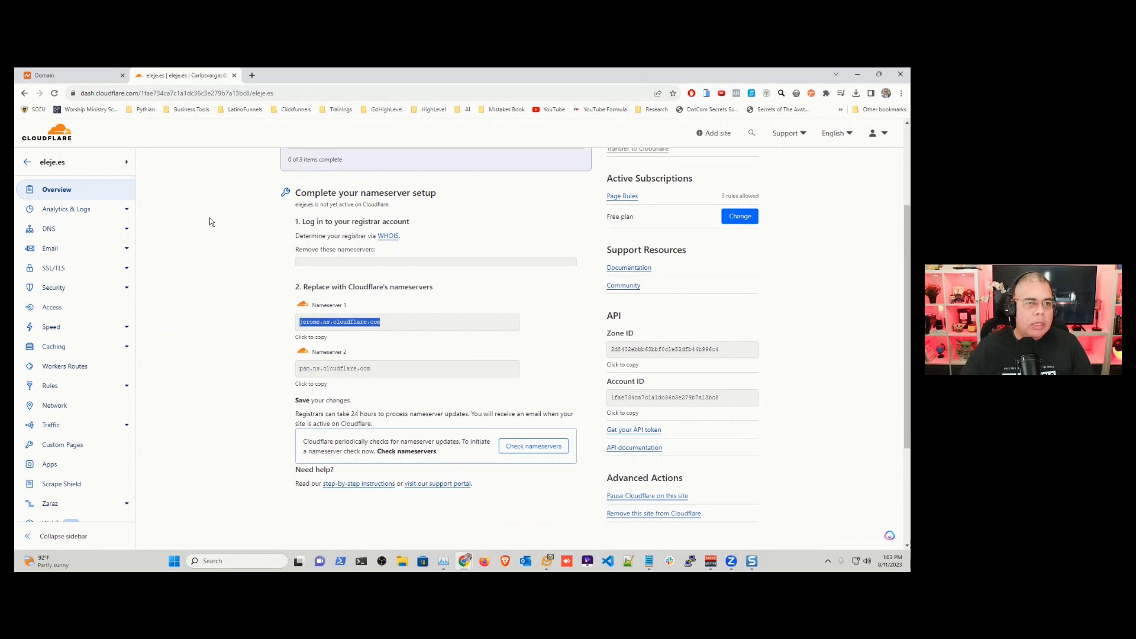
{"action": "left_click", "coordinate": [83, 77]}
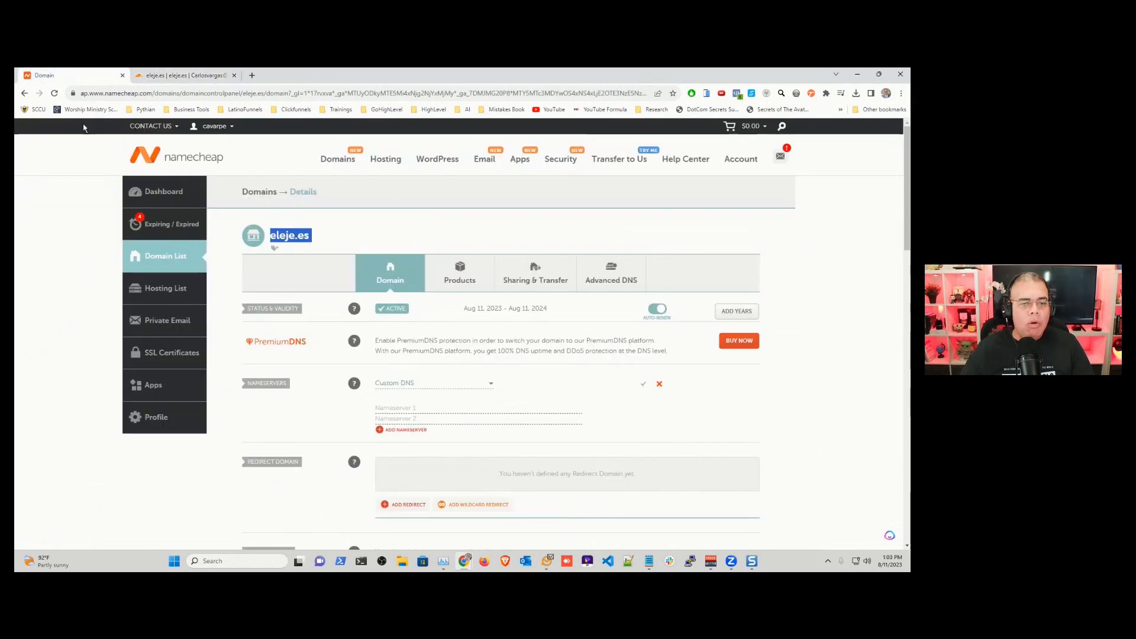
{"action": "left_click", "coordinate": [397, 409]}
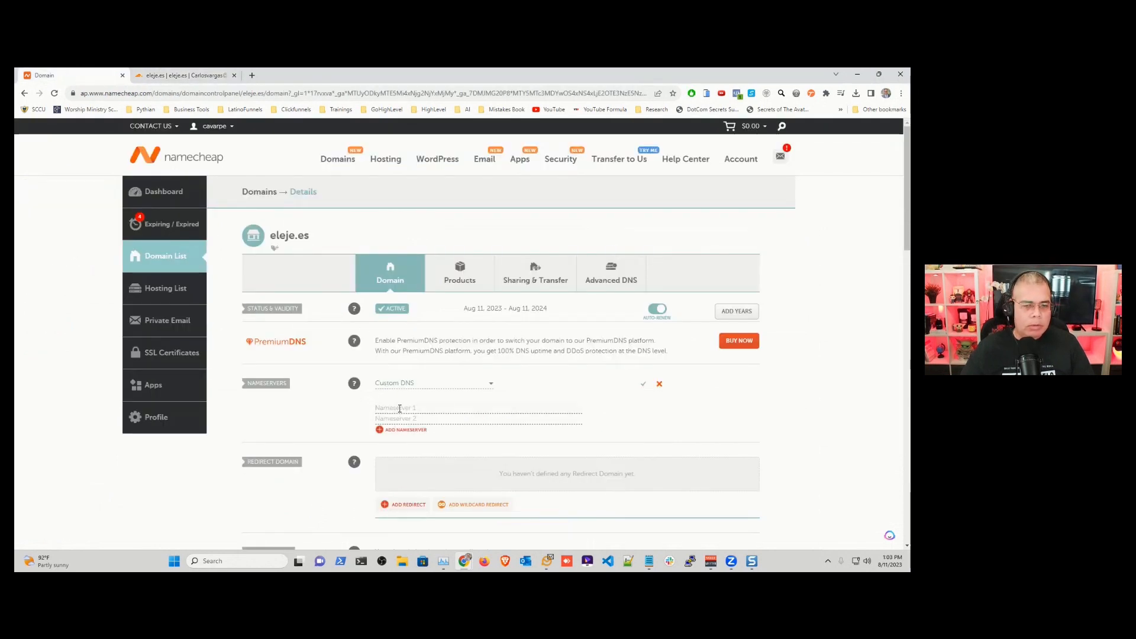
Step: Copy pam.ns.cloudflare.com from Cloudflare into Nameserver 2 of eleje.es in Namecheap and try to save the custom nameservers
{"action": "left_click", "coordinate": [181, 75]}
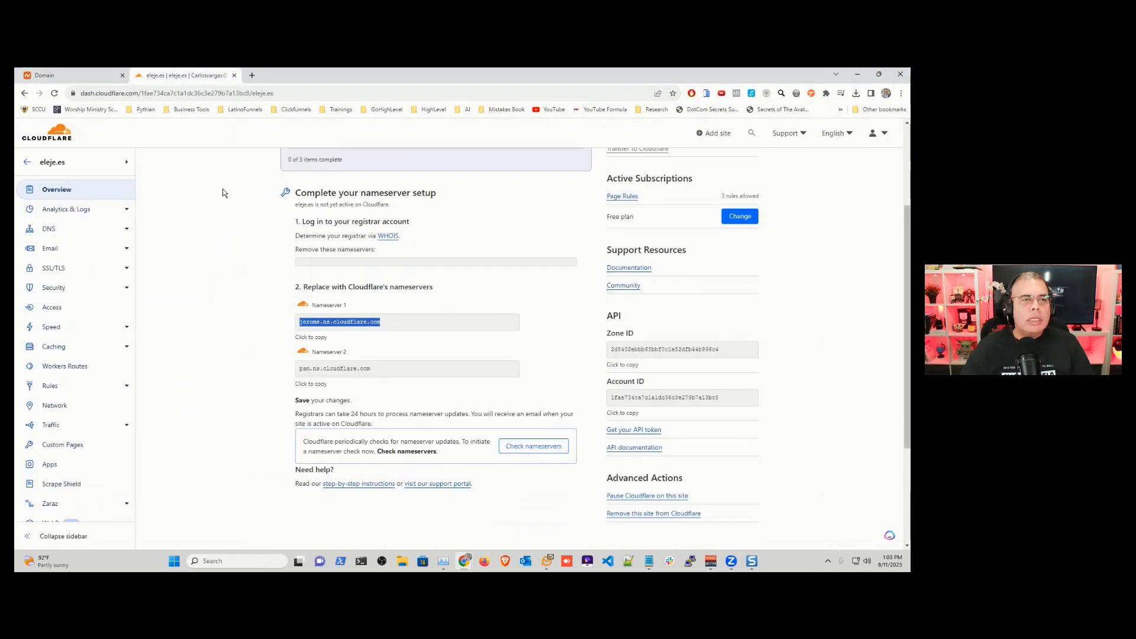
{"action": "left_click", "coordinate": [377, 368]}
{"action": "key", "text": "ctrl+c"}
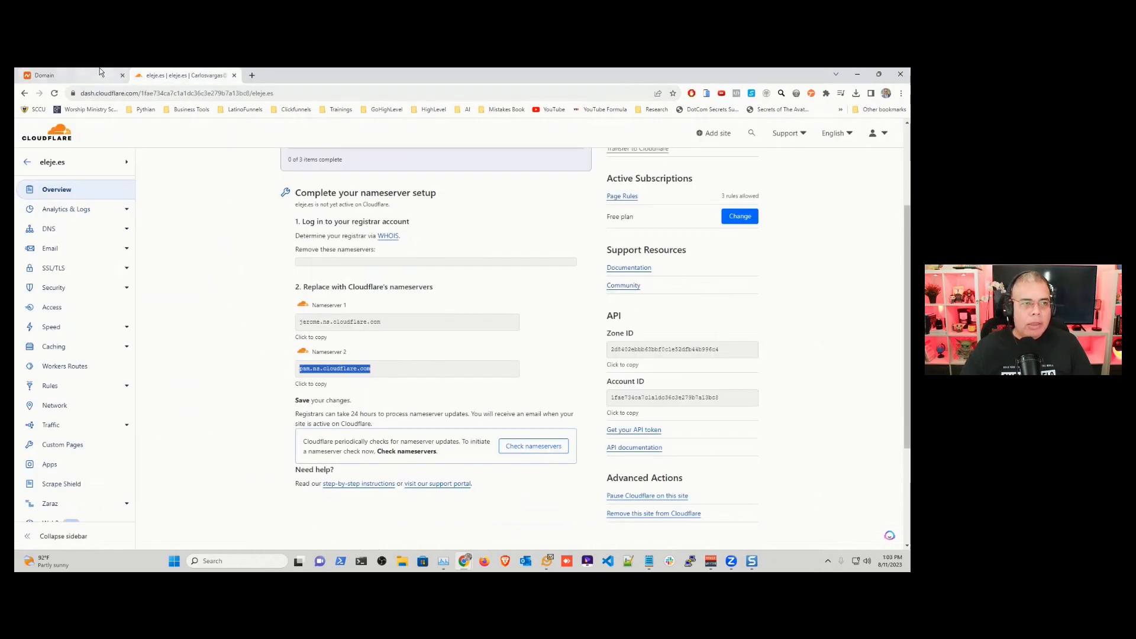
{"action": "left_click", "coordinate": [79, 76]}
{"action": "key", "text": "ctrl+v"}
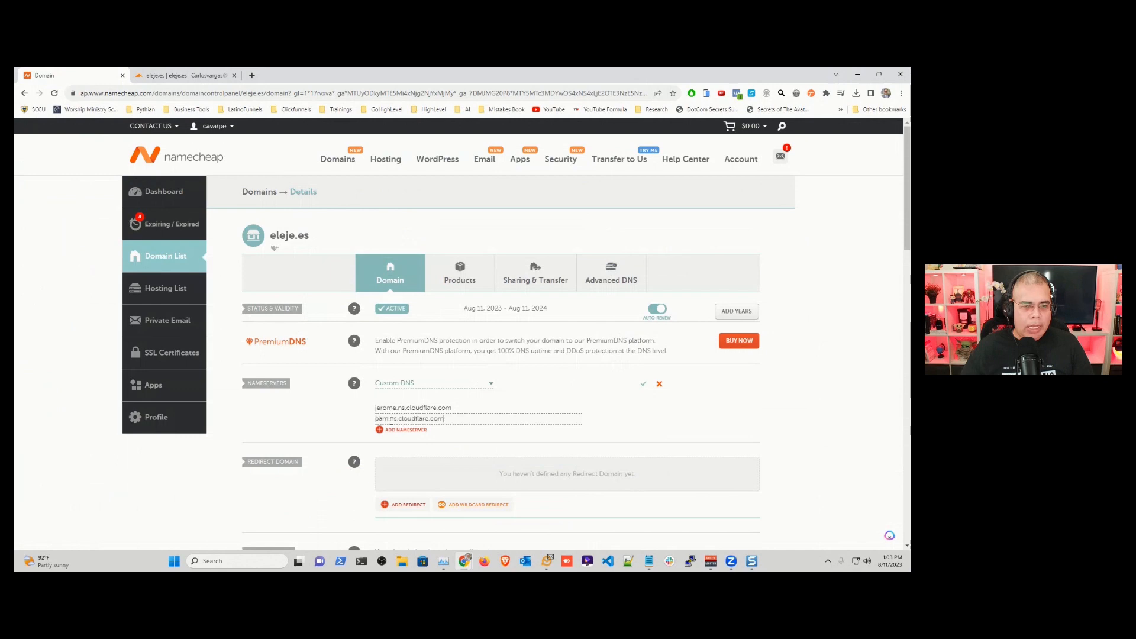
{"action": "left_click", "coordinate": [643, 386]}
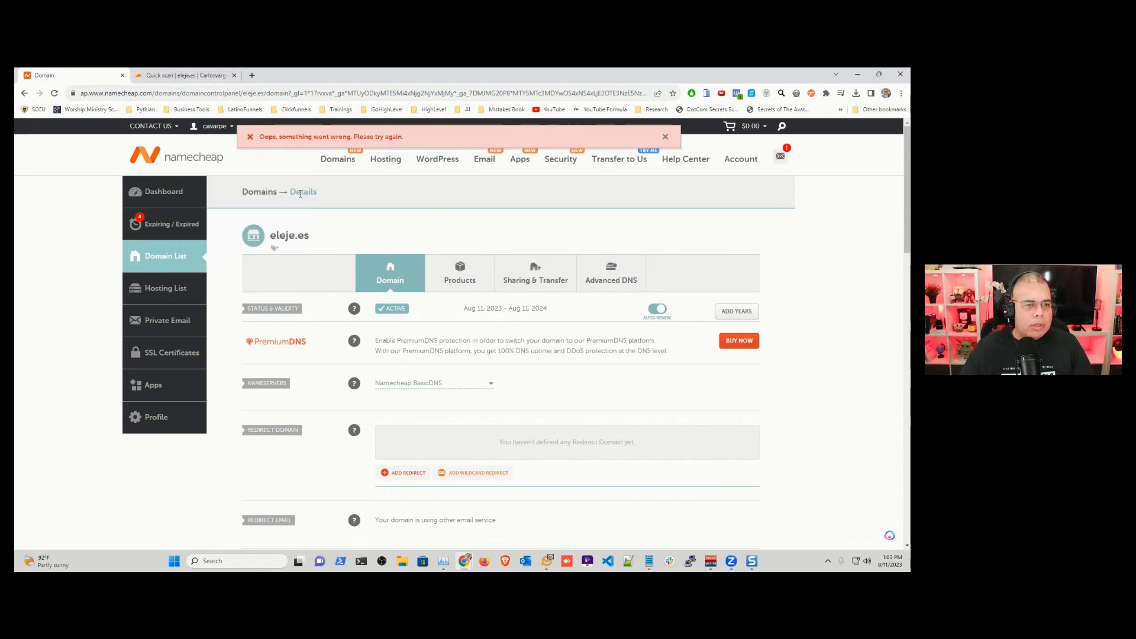
Step: Return to Namecheap's domain list, and in Cloudflare leave eleje.es to start adding another site
{"action": "left_click", "coordinate": [177, 263]}
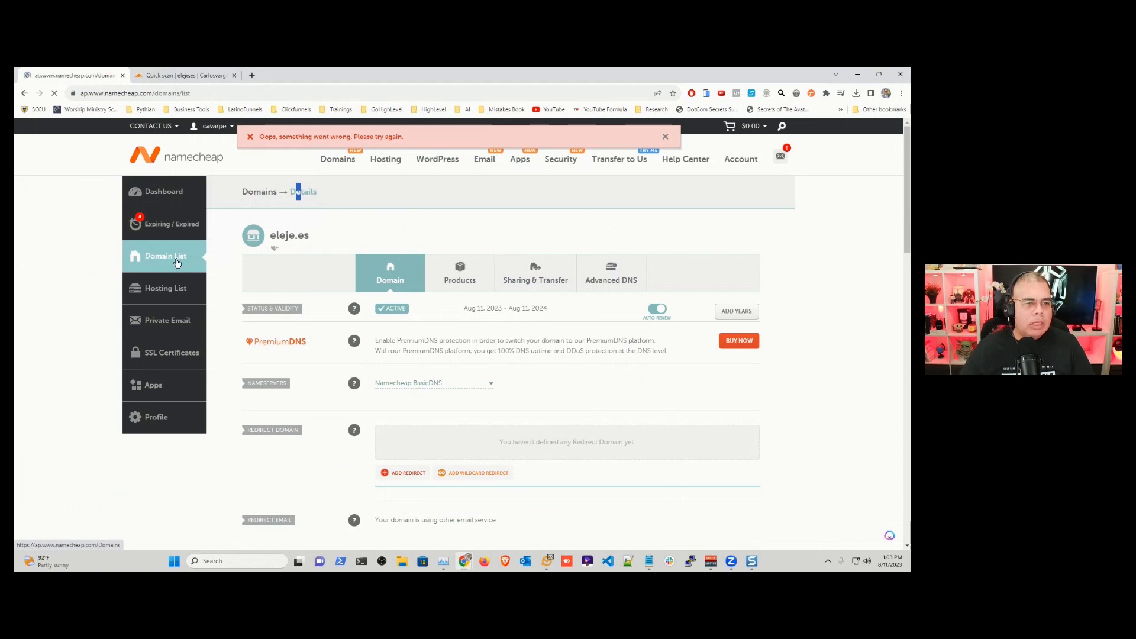
{"action": "left_click", "coordinate": [171, 75]}
{"action": "left_click", "coordinate": [23, 93]}
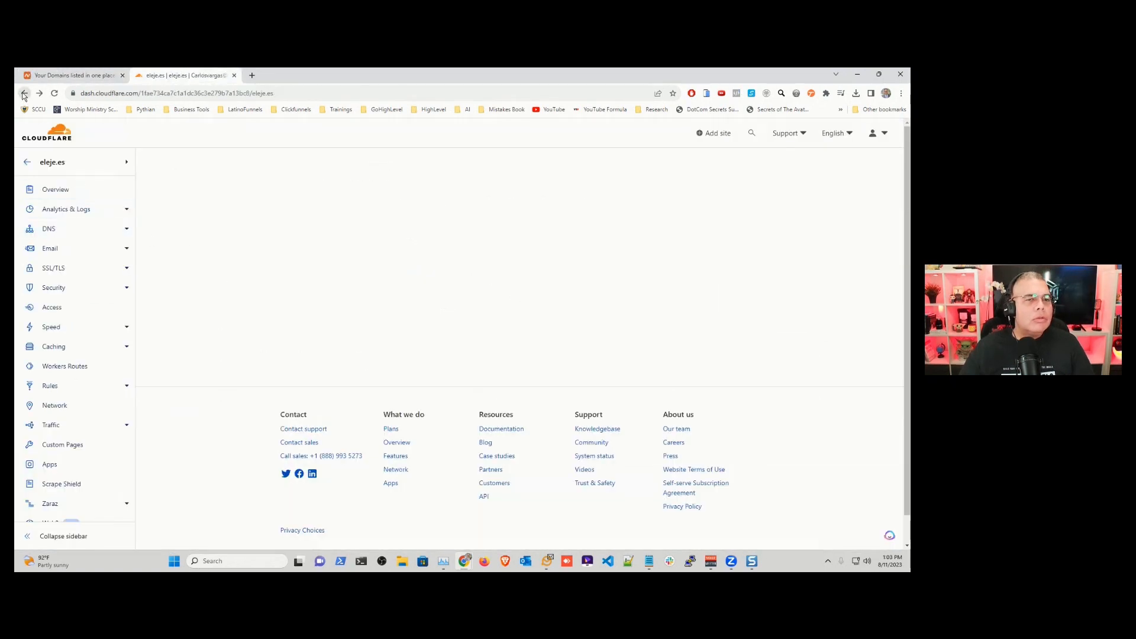
{"action": "left_click", "coordinate": [28, 163]}
{"action": "left_click", "coordinate": [783, 239]}
Step: Open the management page of 30diasparatuexito.com from Namecheap's domain list
{"action": "left_click", "coordinate": [72, 75]}
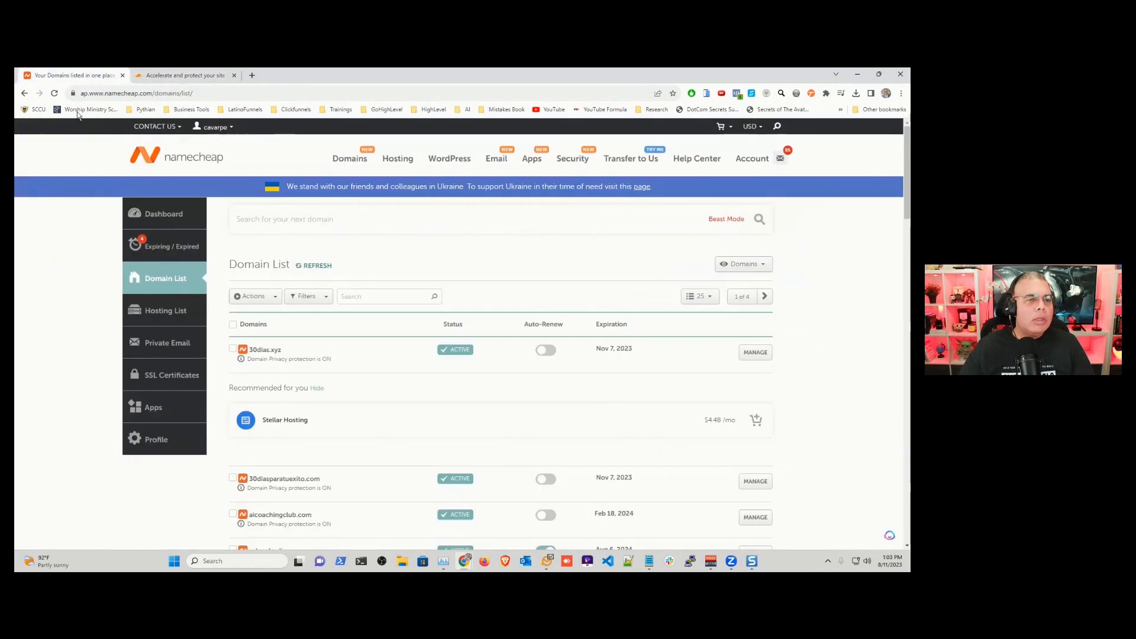
{"action": "scroll", "coordinate": [367, 357], "scroll_direction": "down", "scroll_amount": 4}
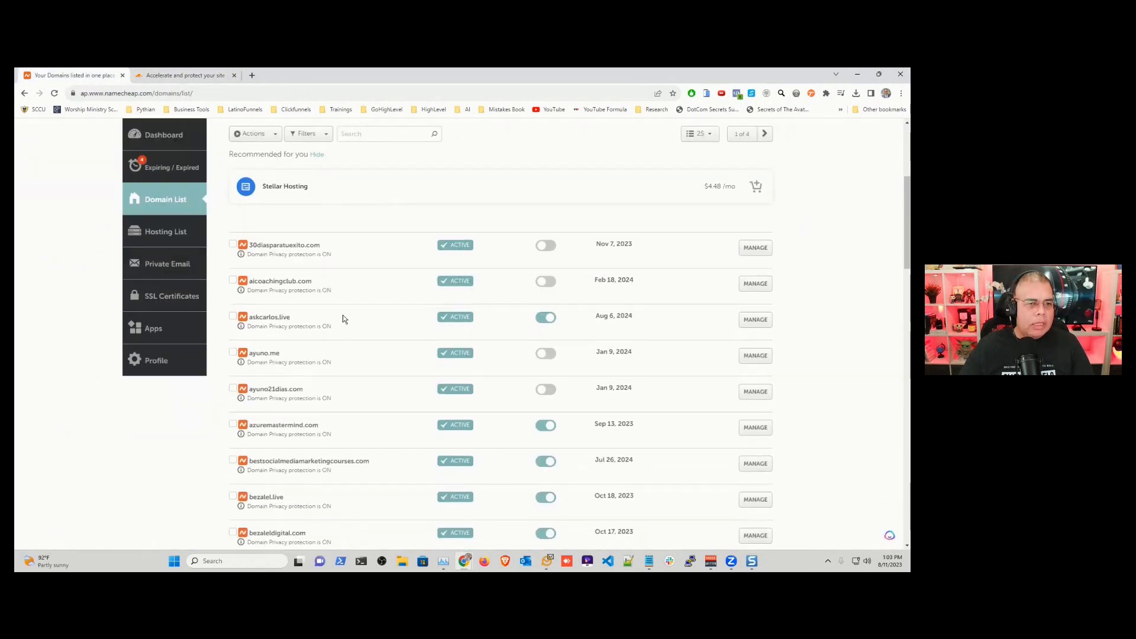
{"action": "left_click", "coordinate": [754, 249]}
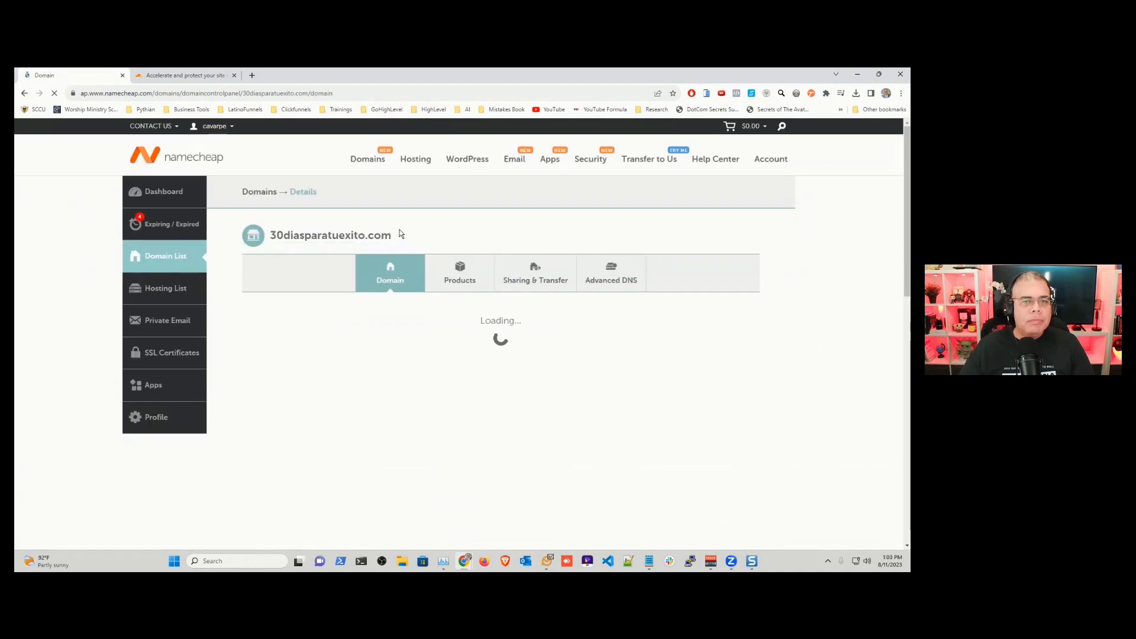
Step: Copy the domain name 30diasparatuexito.com from Namecheap and submit it as a new site in Cloudflare
{"action": "left_click_drag", "start_coordinate": [396, 236], "coordinate": [269, 236]}
{"action": "key", "text": "ctrl+c"}
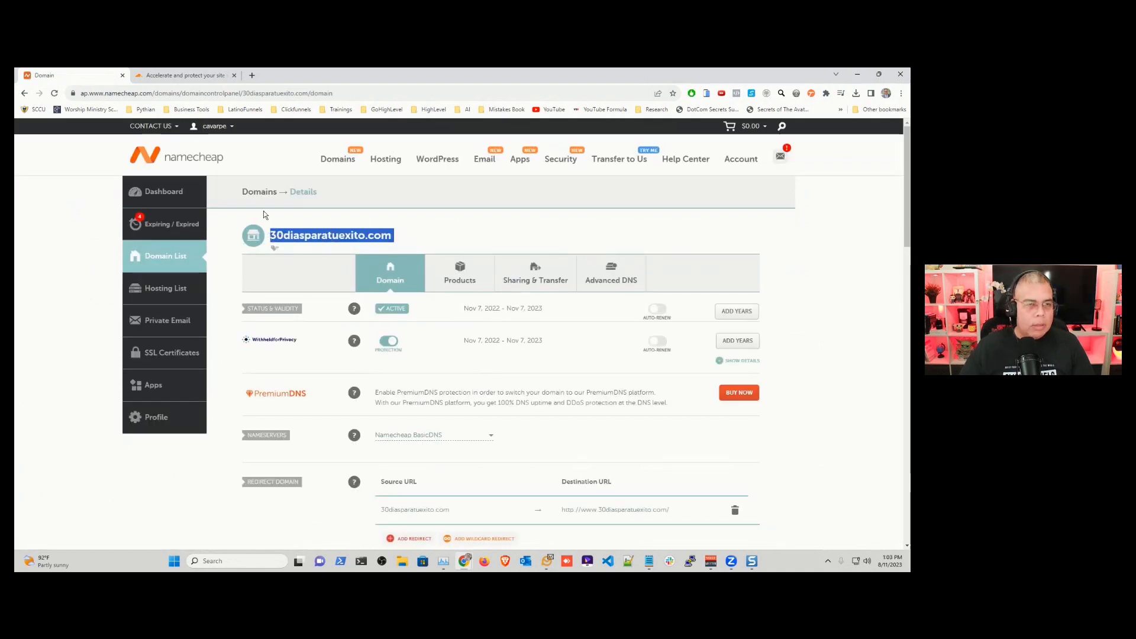
{"action": "left_click", "coordinate": [202, 76]}
{"action": "left_click", "coordinate": [260, 210]}
{"action": "key", "text": "ctrl+v"}
{"action": "left_click", "coordinate": [258, 240]}
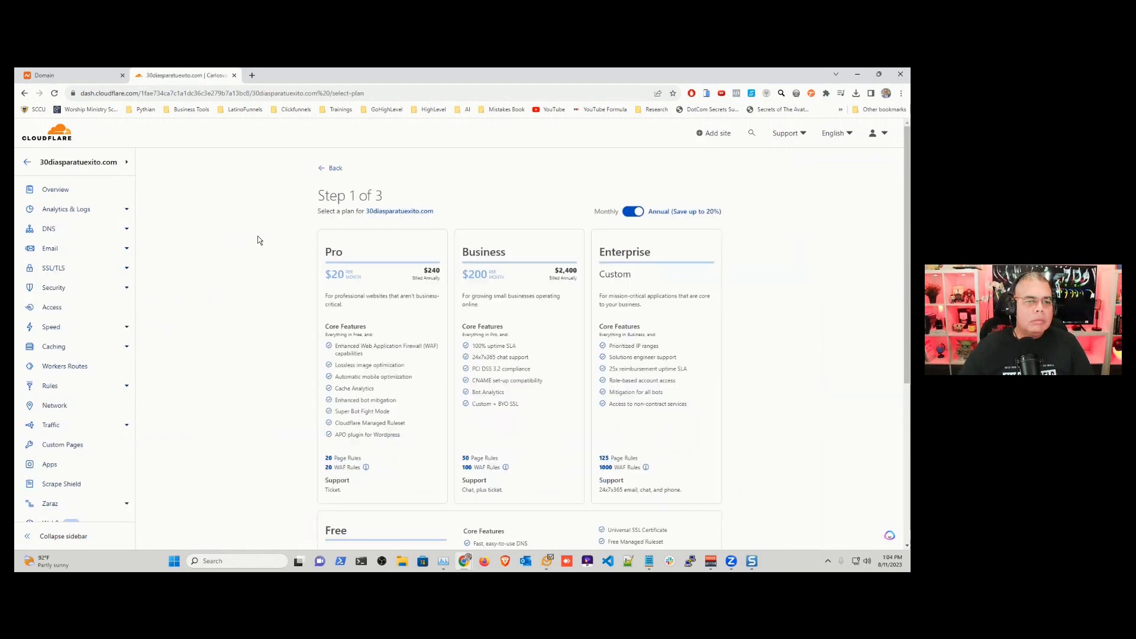
Step: Choose the Free plan for 30diasparatuexito.com and continue the site setup
{"action": "scroll", "coordinate": [299, 277], "scroll_direction": "down", "scroll_amount": 5}
{"action": "left_click", "coordinate": [450, 290]}
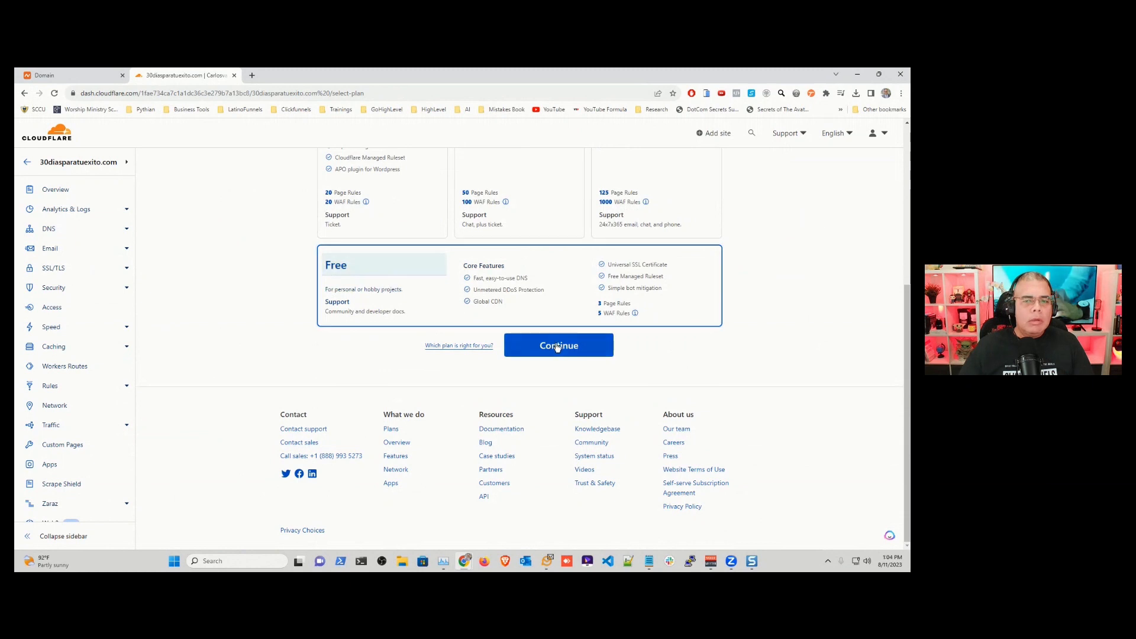
{"action": "left_click", "coordinate": [559, 348]}
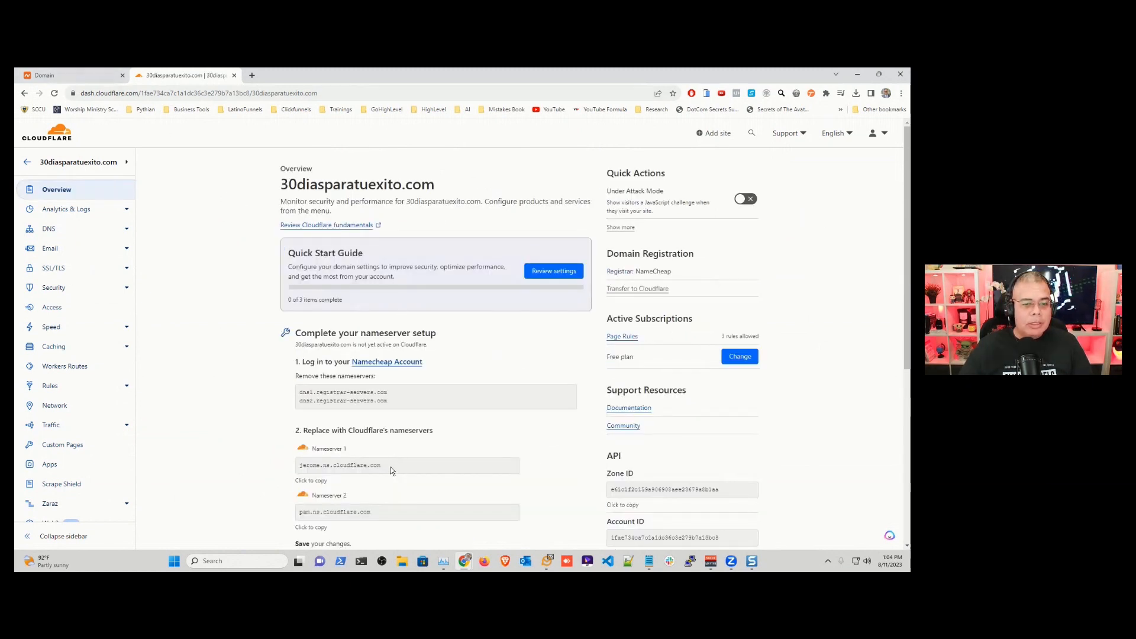
Step: Switch 30diasparatuexito.com to Custom DNS in Namecheap and fill Nameserver 1 with Cloudflare's jerome.ns.cloudflare.com
{"action": "left_click_drag", "start_coordinate": [391, 466], "coordinate": [288, 467]}
{"action": "key", "text": "ctrl+c"}
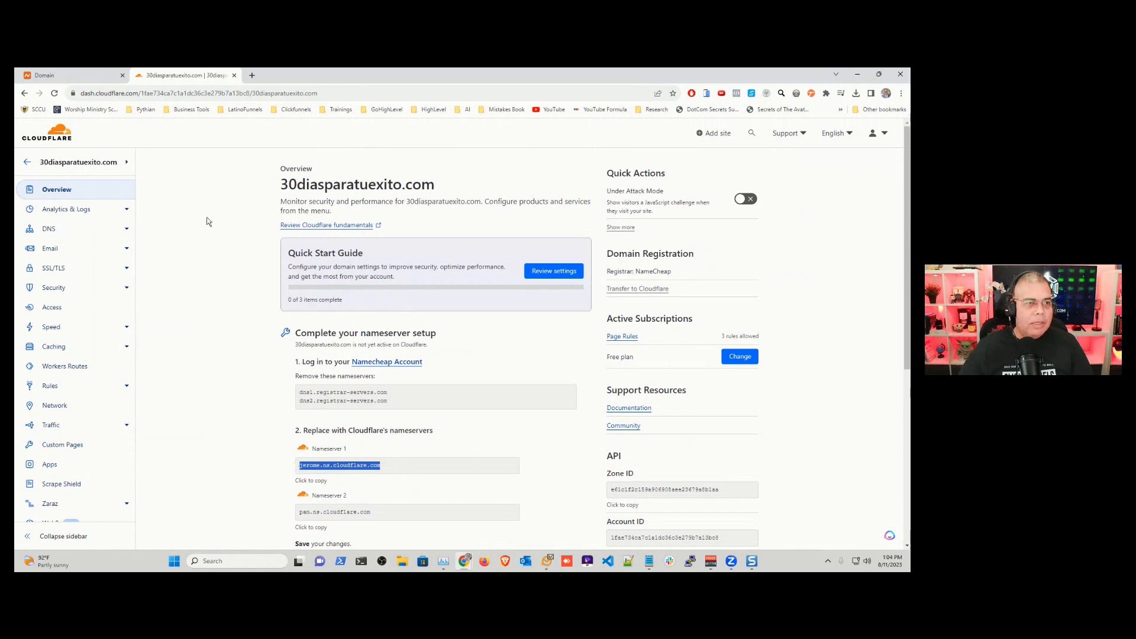
{"action": "left_click", "coordinate": [66, 76]}
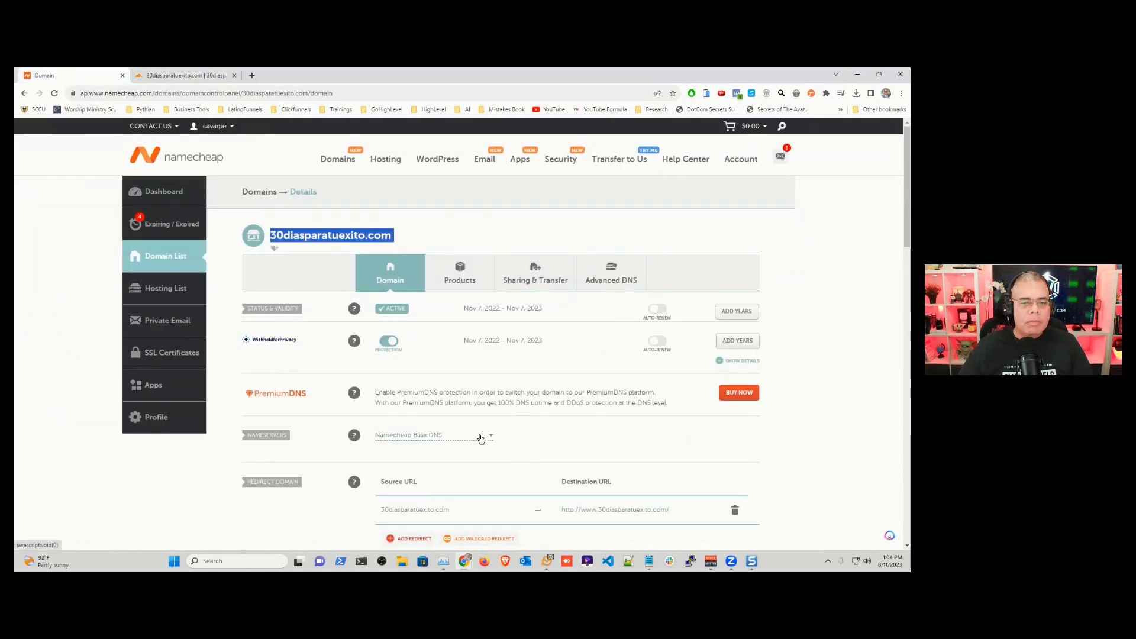
{"action": "scroll", "coordinate": [535, 438], "scroll_direction": "down", "scroll_amount": 2}
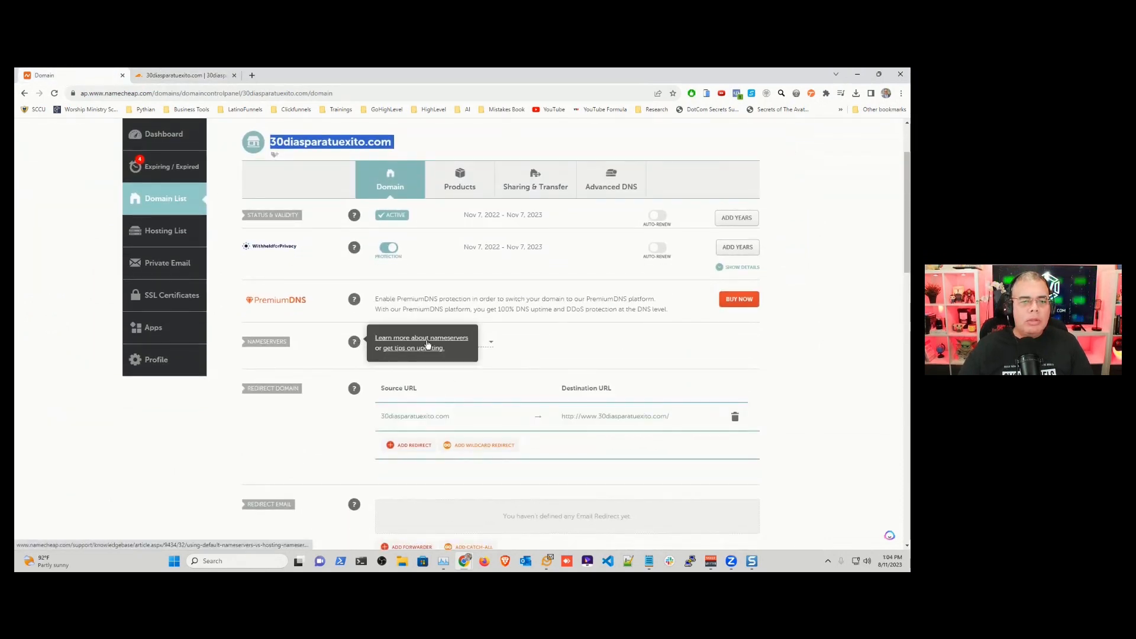
{"action": "left_click", "coordinate": [489, 342]}
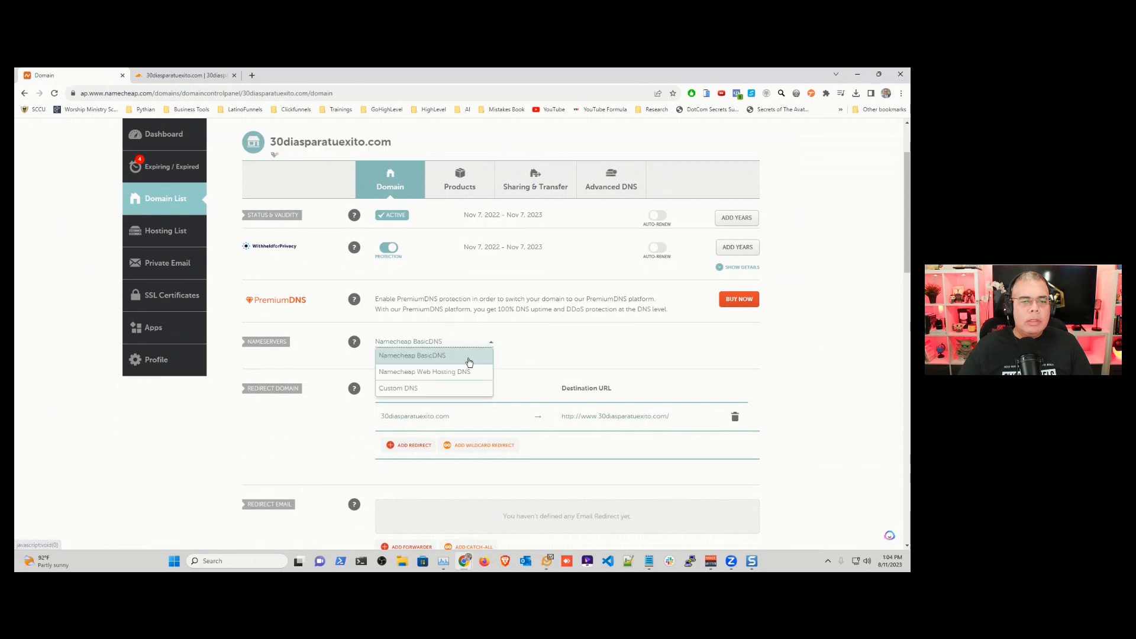
{"action": "left_click", "coordinate": [406, 387]}
{"action": "left_click", "coordinate": [388, 367]}
{"action": "key", "text": "ctrl+v"}
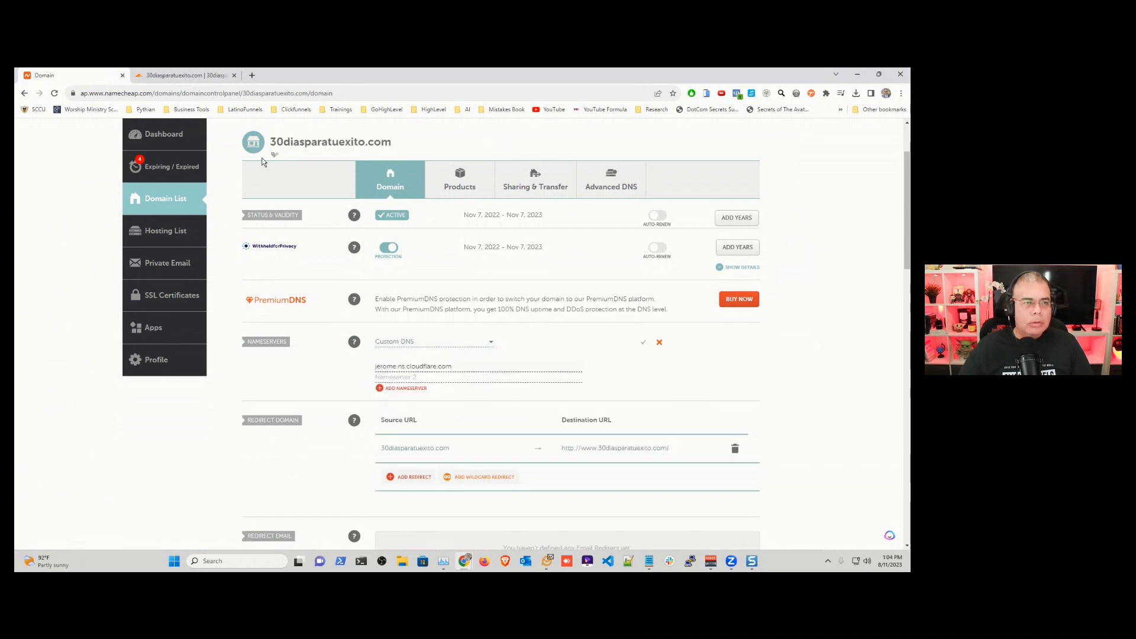
Step: Copy Cloudflare's pam.ns.cloudflare.com into Nameserver 2 of 30diasparatuexito.com in Namecheap and save the nameservers
{"action": "left_click", "coordinate": [191, 74]}
{"action": "scroll", "coordinate": [389, 459], "scroll_direction": "down", "scroll_amount": 3}
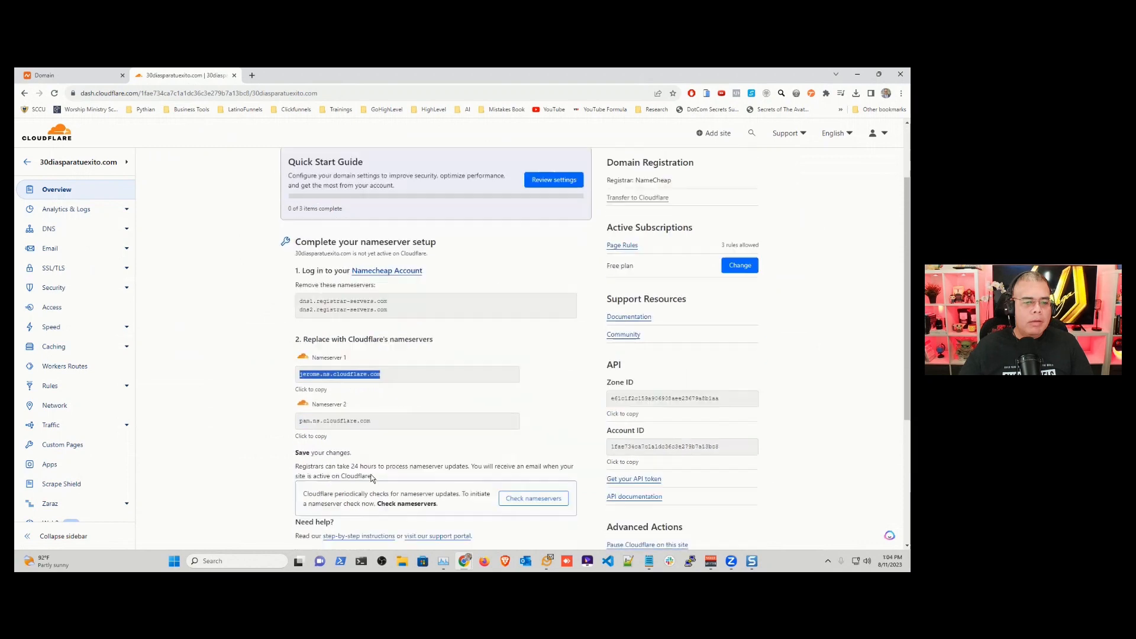
{"action": "left_click", "coordinate": [304, 371]}
{"action": "key", "text": "ctrl+c"}
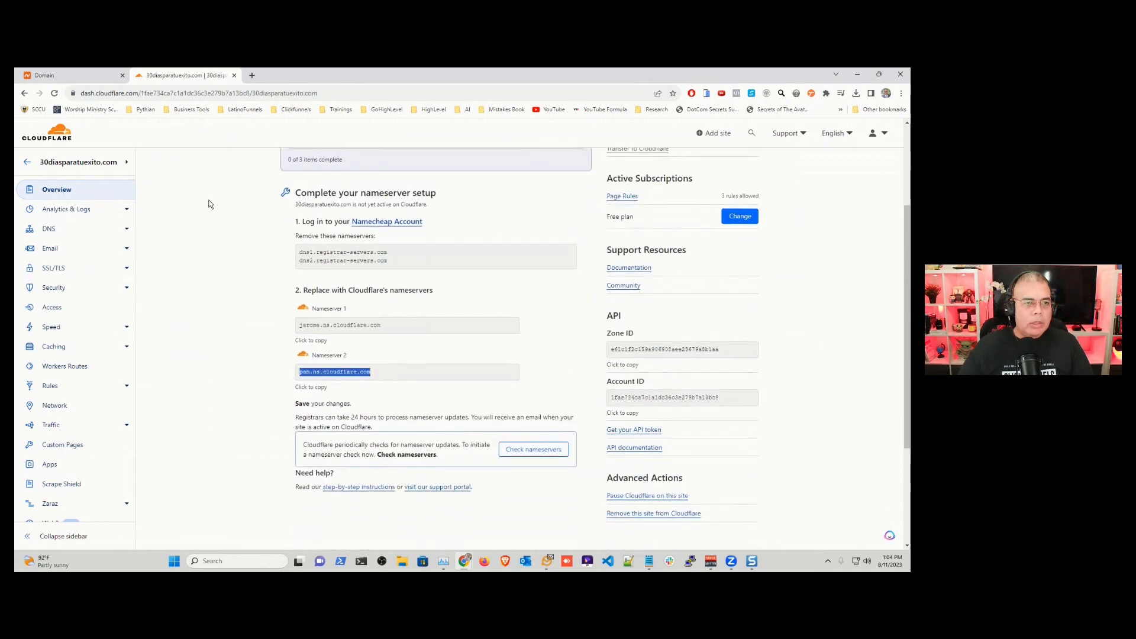
{"action": "left_click", "coordinate": [54, 75]}
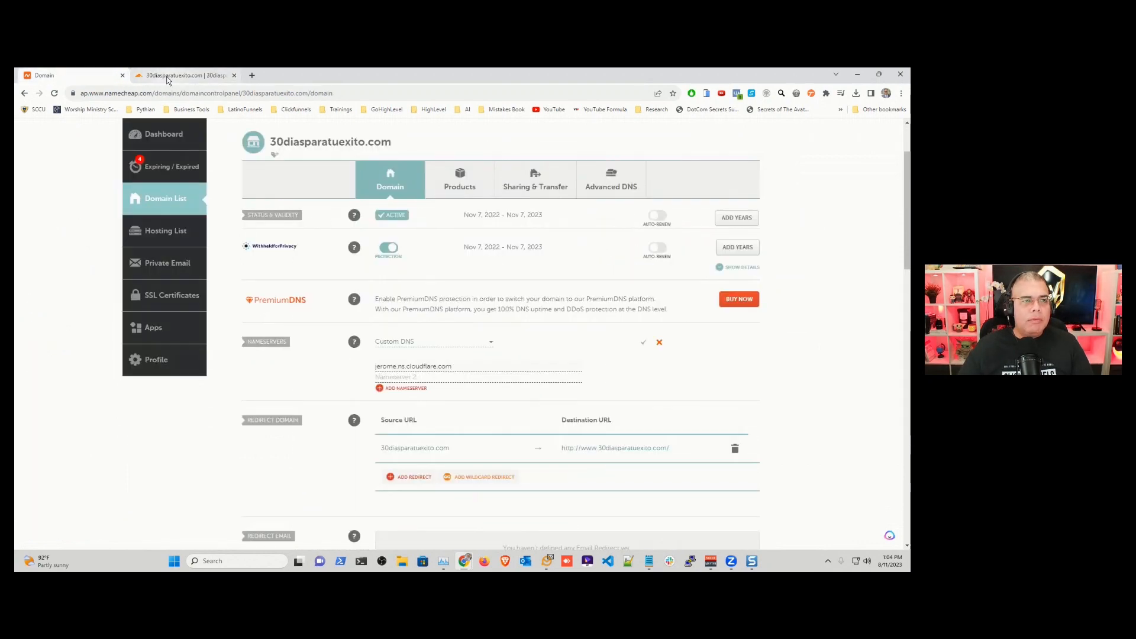
{"action": "left_click", "coordinate": [386, 377]}
{"action": "key", "text": "ctrl+v"}
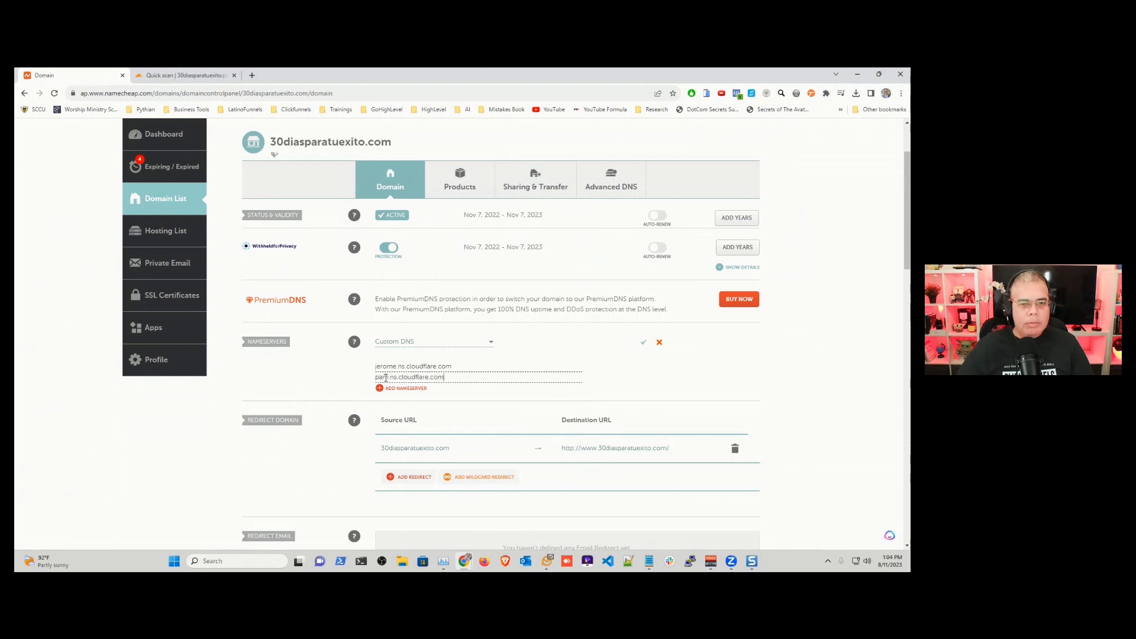
{"action": "left_click", "coordinate": [644, 344]}
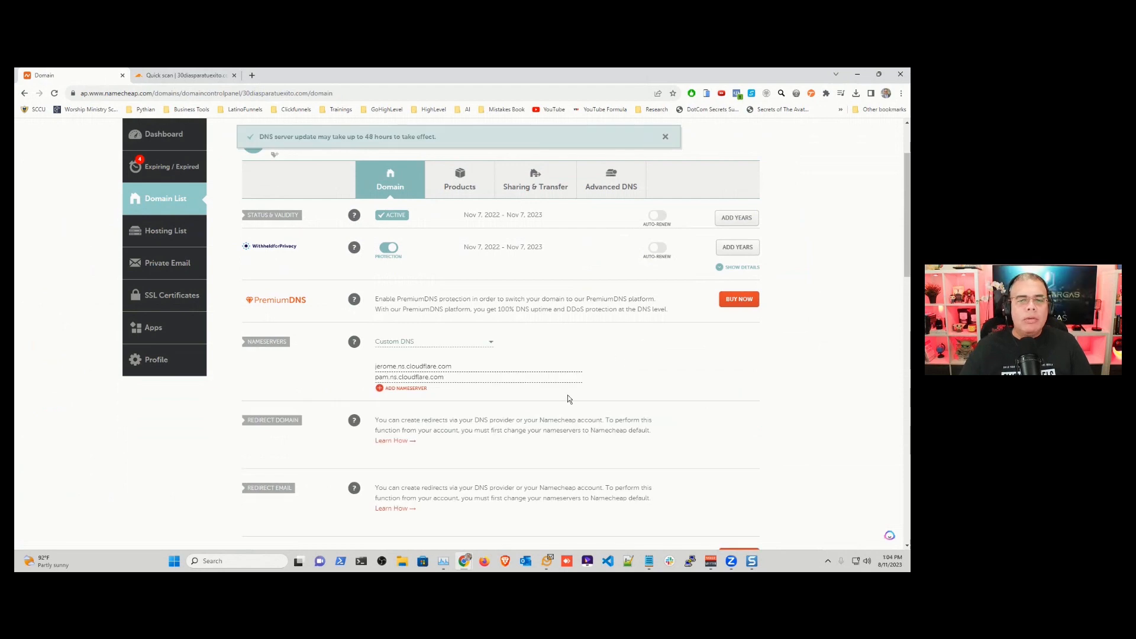
Step: Return to Cloudflare, accept the scanned DNS records for 30diasparatuexito.com and submit the nameserver change for checking
{"action": "left_click", "coordinate": [180, 75]}
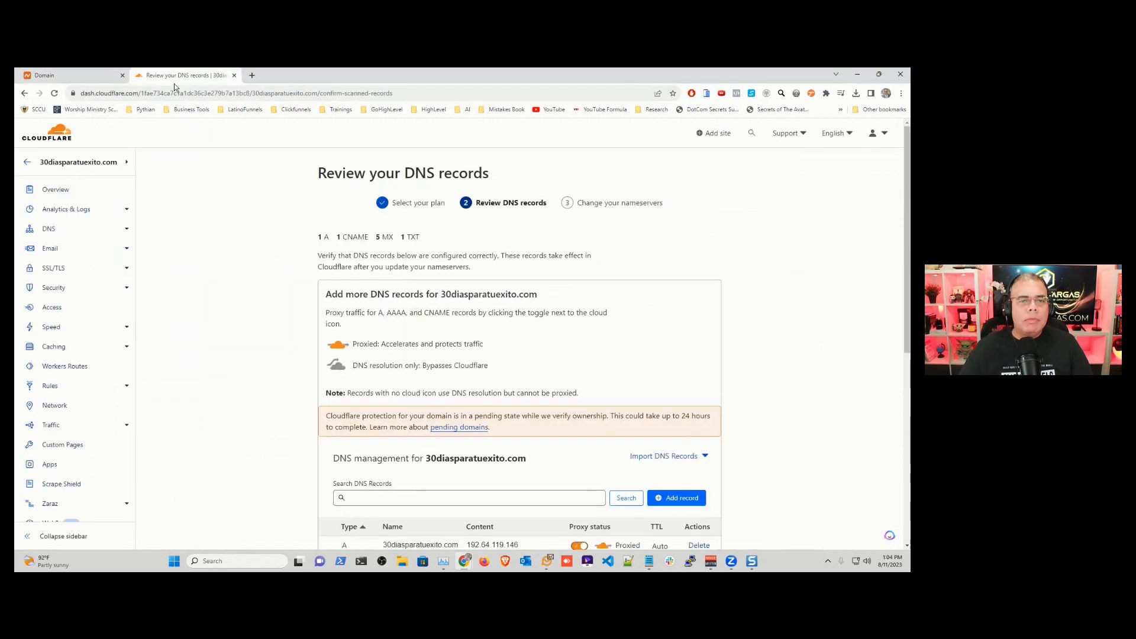
{"action": "scroll", "coordinate": [598, 264], "scroll_direction": "down", "scroll_amount": 3}
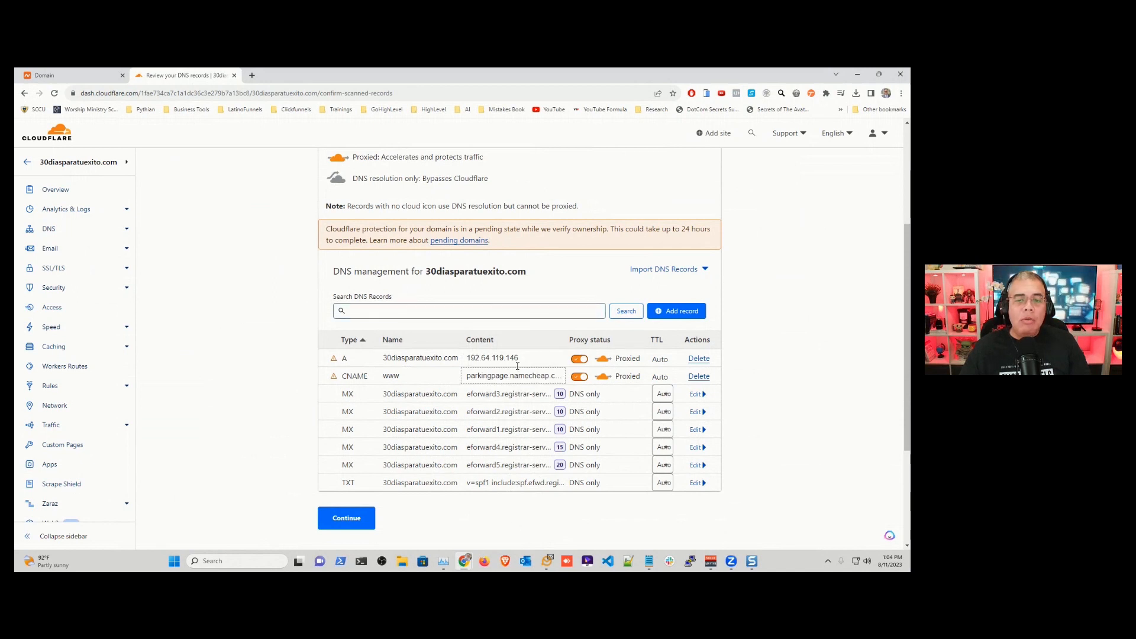
{"action": "left_click", "coordinate": [371, 517]}
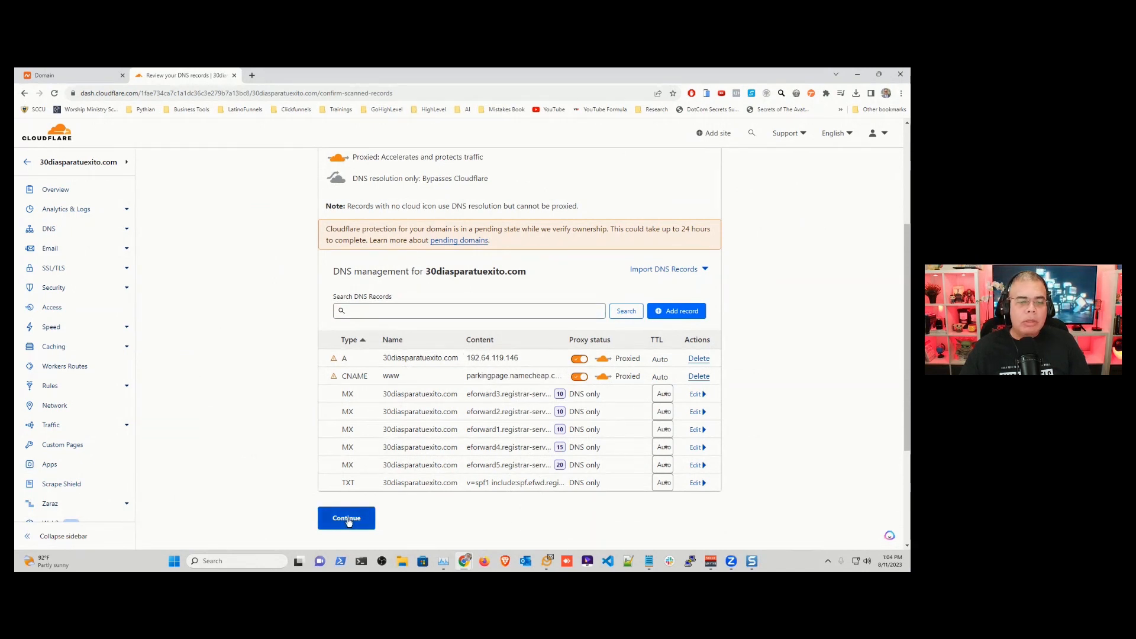
{"action": "scroll", "coordinate": [633, 388], "scroll_direction": "down", "scroll_amount": 3}
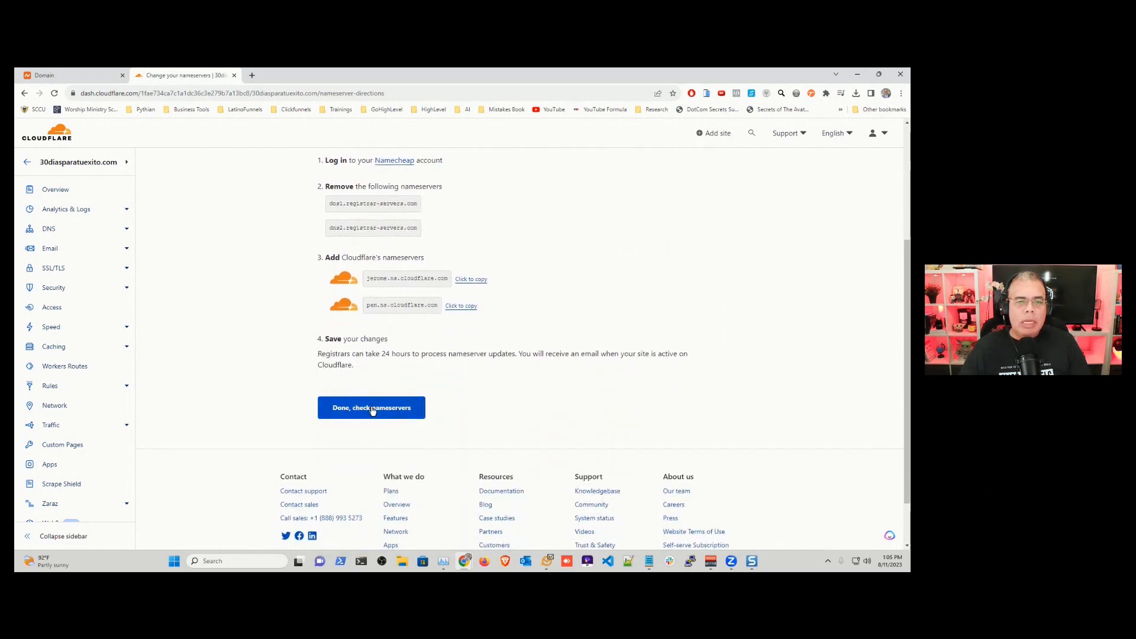
{"action": "left_click", "coordinate": [372, 408]}
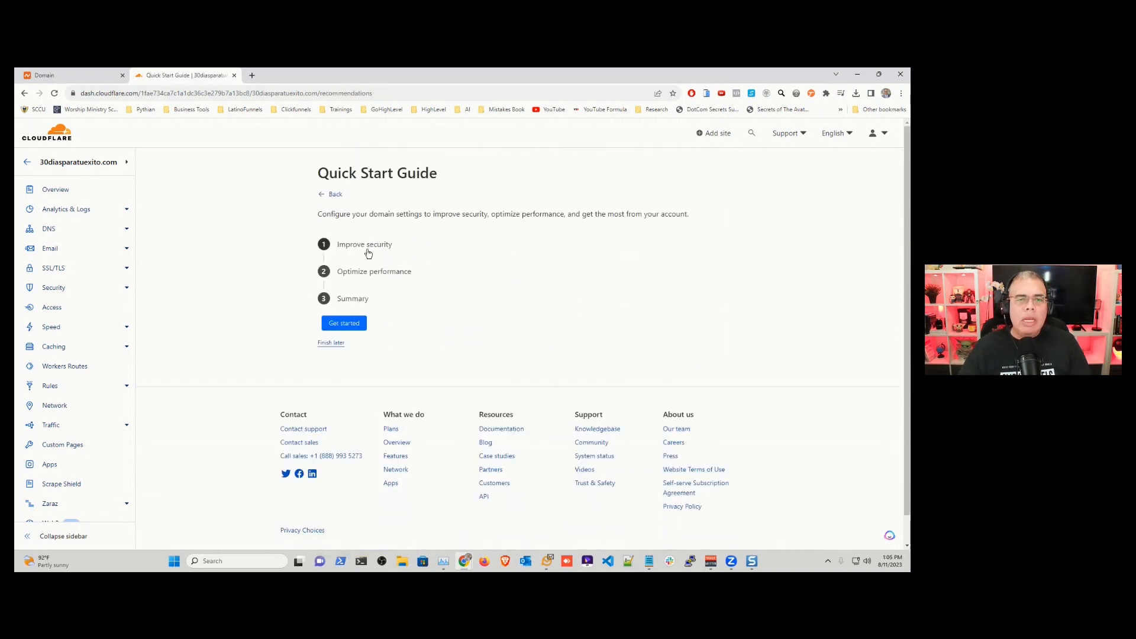
Step: Start the Quick Start Guide and save its security settings with Automatic HTTPS Rewrites and Always Use HTTPS both on
{"action": "left_click", "coordinate": [347, 329]}
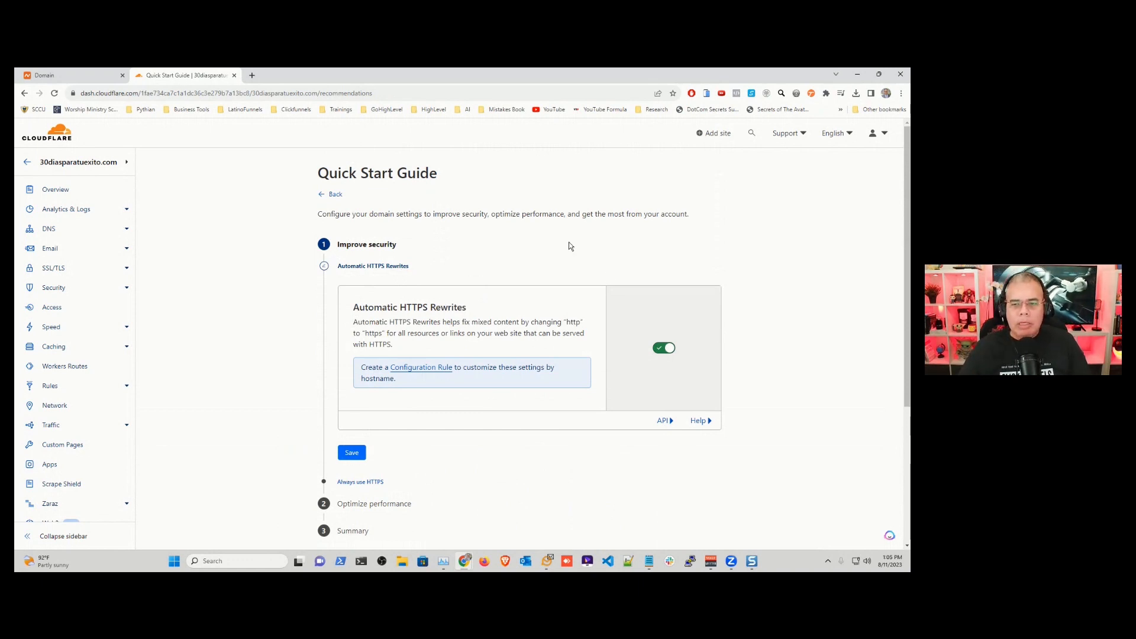
{"action": "scroll", "coordinate": [525, 400], "scroll_direction": "down", "scroll_amount": 1}
{"action": "left_click", "coordinate": [350, 407]}
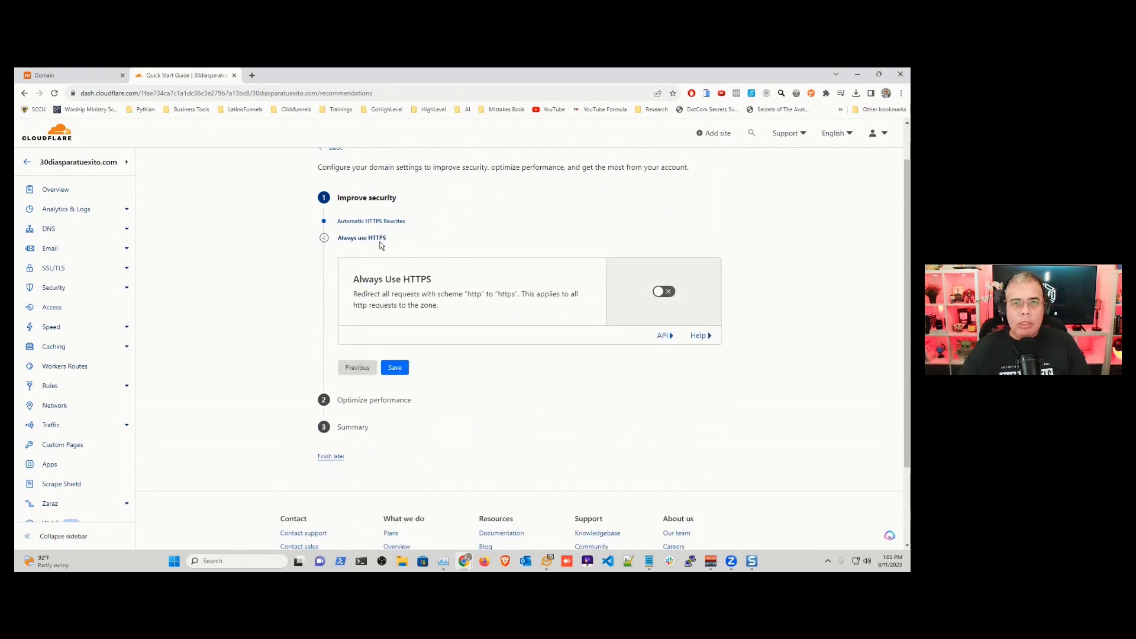
{"action": "left_click", "coordinate": [664, 292]}
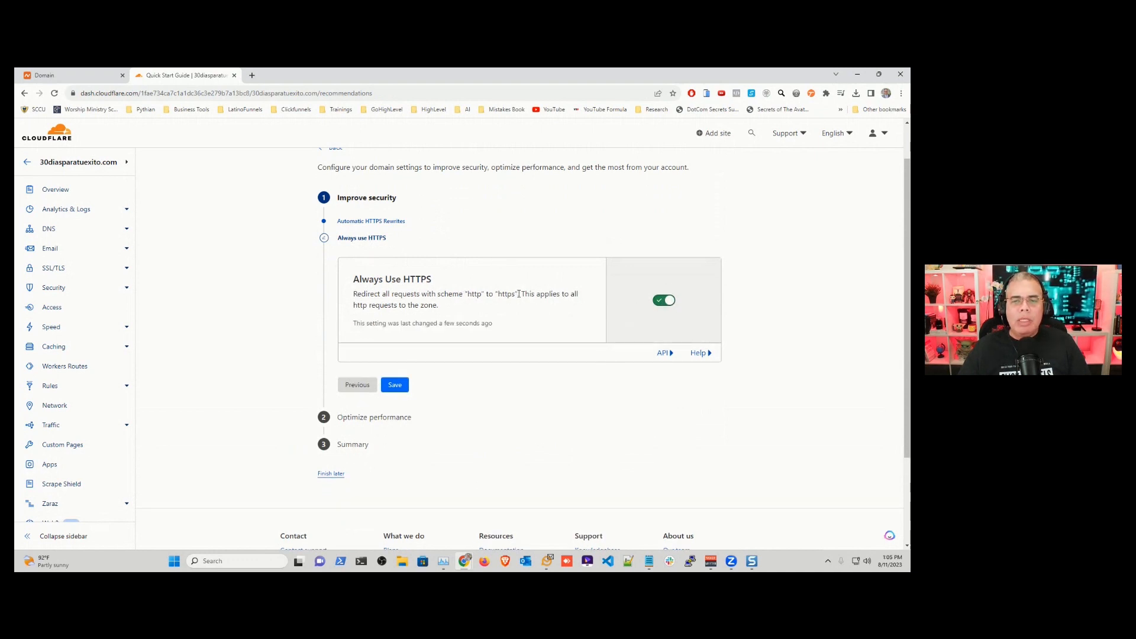
{"action": "left_click", "coordinate": [394, 387]}
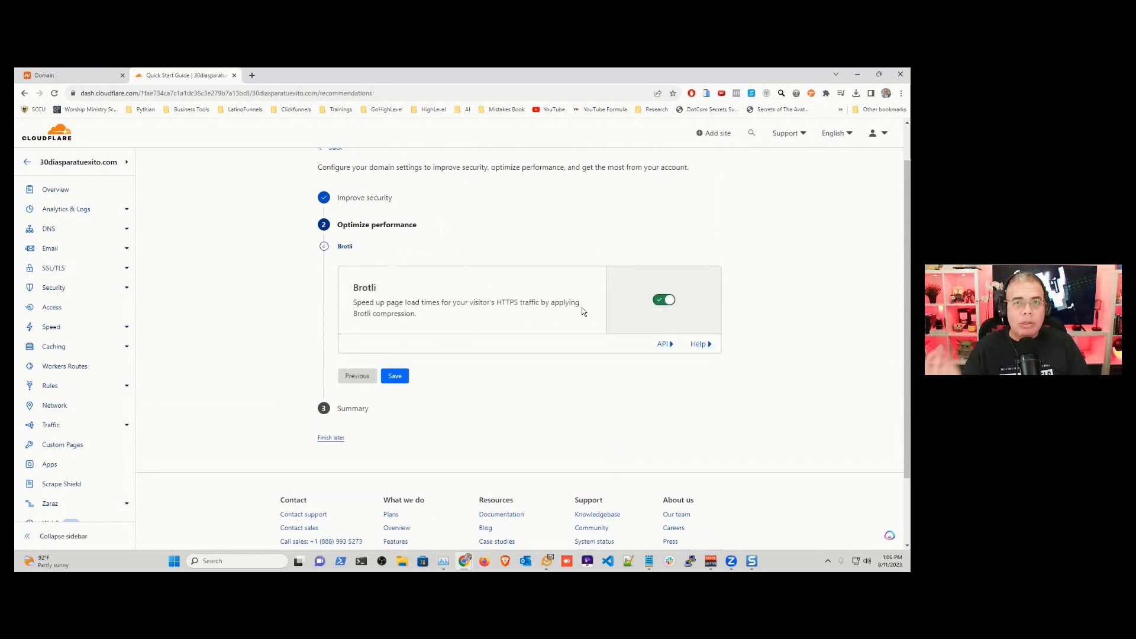
Step: Save the performance settings with Brotli compression on and finish the Quick Start Guide
{"action": "left_click", "coordinate": [395, 374]}
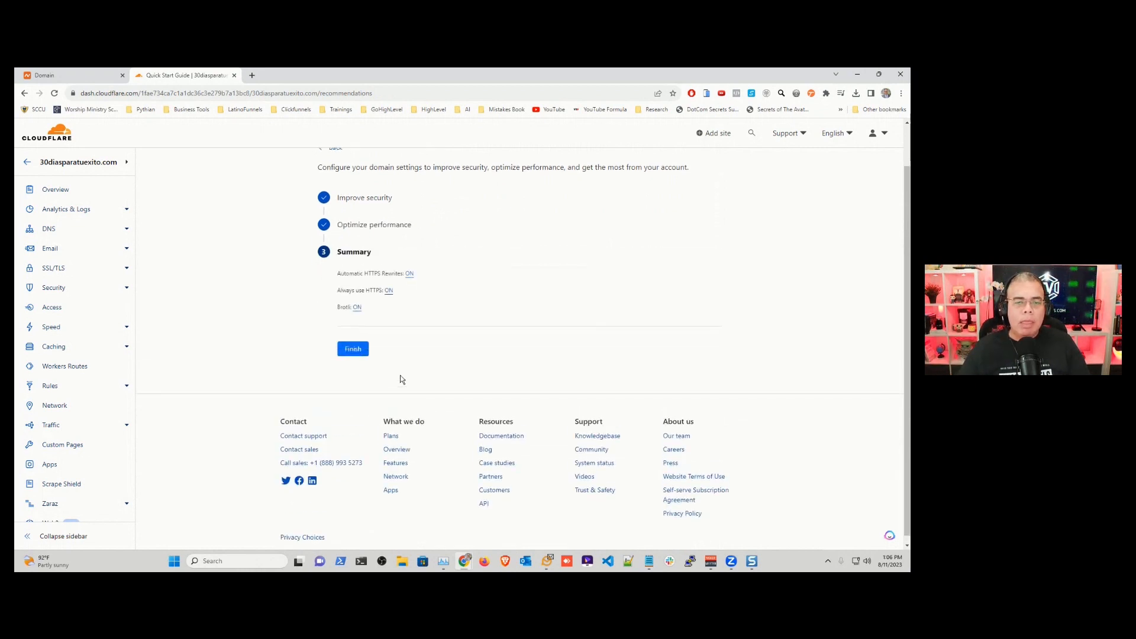
{"action": "left_click", "coordinate": [355, 350]}
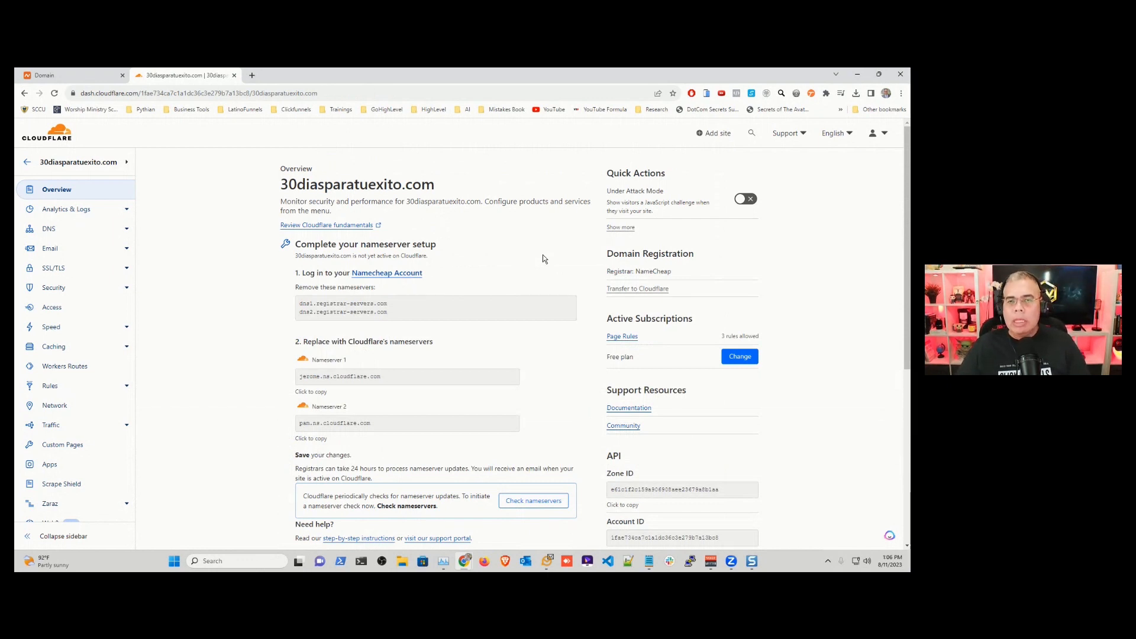
{"action": "scroll", "coordinate": [470, 300], "scroll_direction": "down", "scroll_amount": 3}
{"action": "scroll", "coordinate": [472, 311], "scroll_direction": "up", "scroll_amount": 2}
{"action": "scroll", "coordinate": [485, 318], "scroll_direction": "up", "scroll_amount": 1}
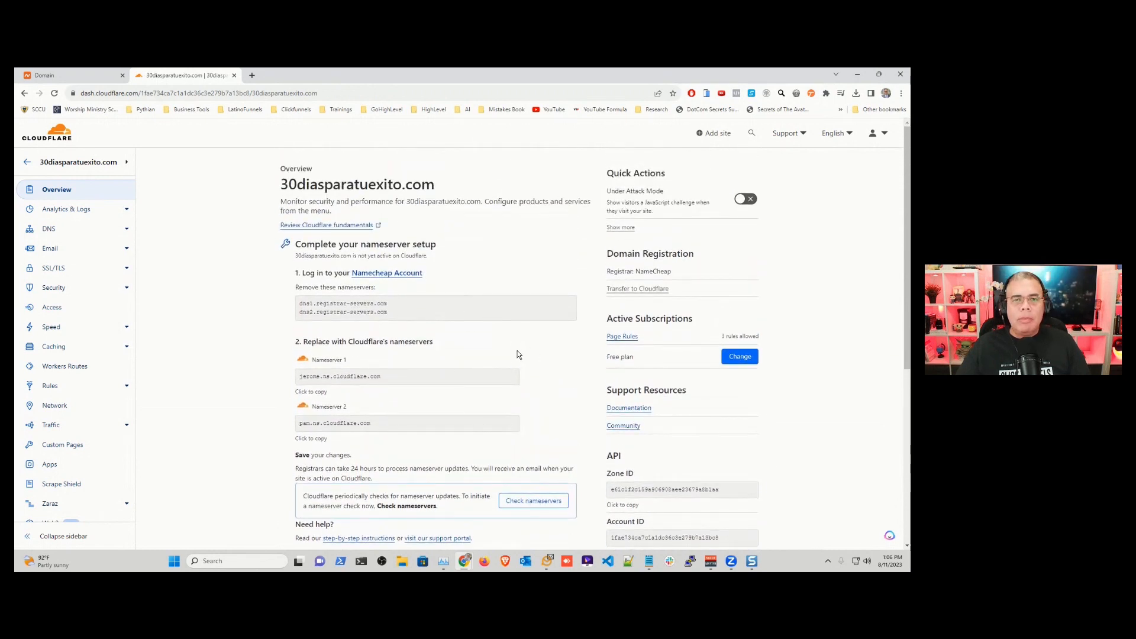